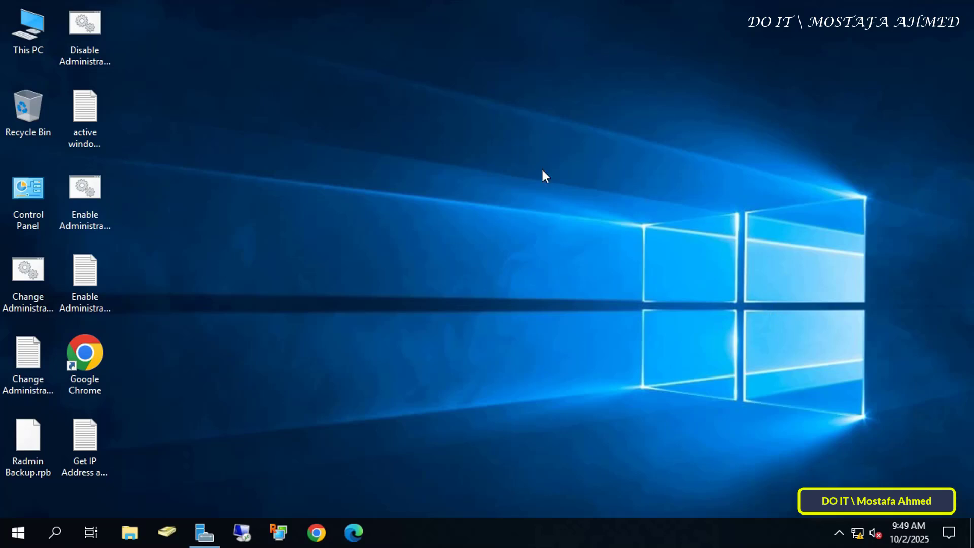
Step: Create a new text document on the desktop, keeping the default name 'New Text Document'
{"action": "right_click", "coordinate": [542, 171]}
{"action": "mouse_move", "coordinate": [570, 280]}
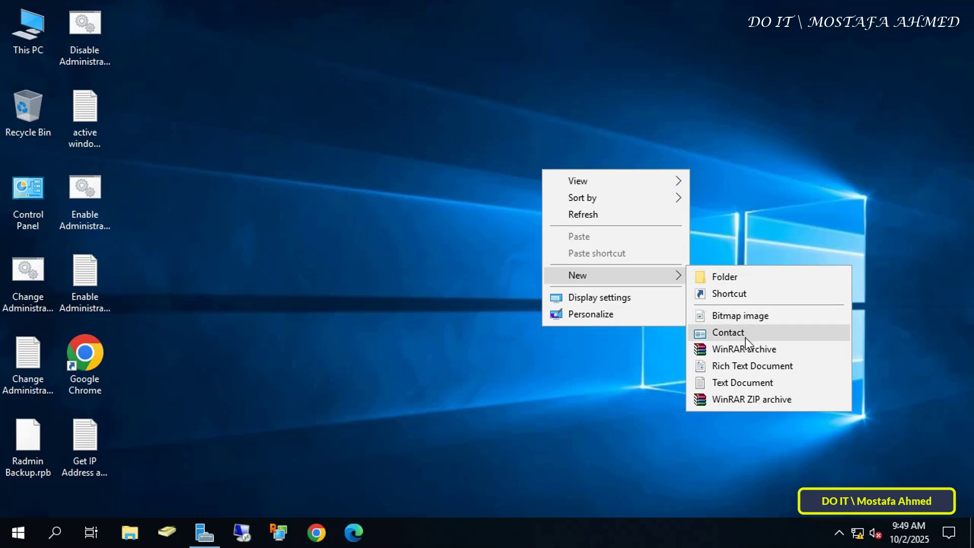
{"action": "left_click", "coordinate": [738, 383]}
{"action": "key", "text": "Return"}
Step: Open the document and type 'net user SHNEW <password> /add', then start a new line
{"action": "double_click", "coordinate": [539, 203]}
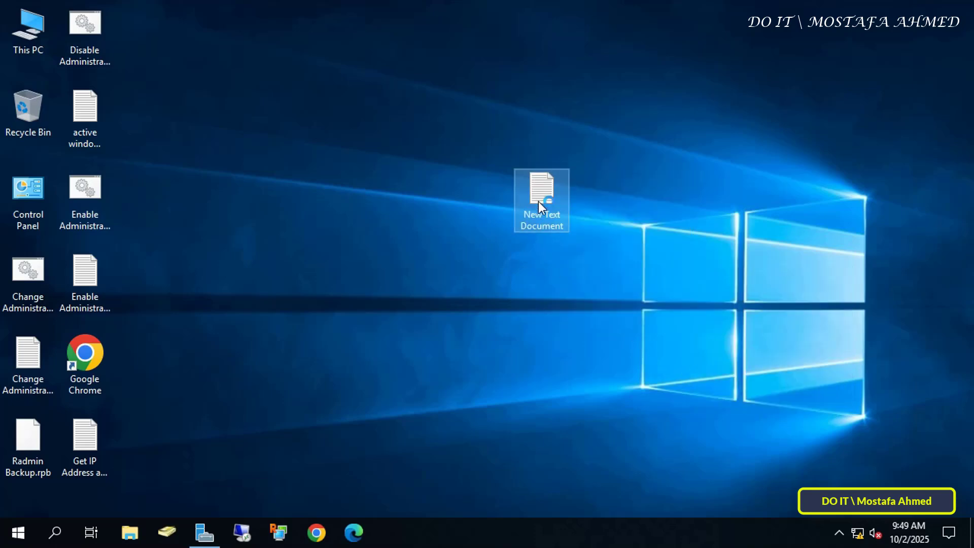
{"action": "left_click_drag", "start_coordinate": [574, 68], "coordinate": [577, 38]}
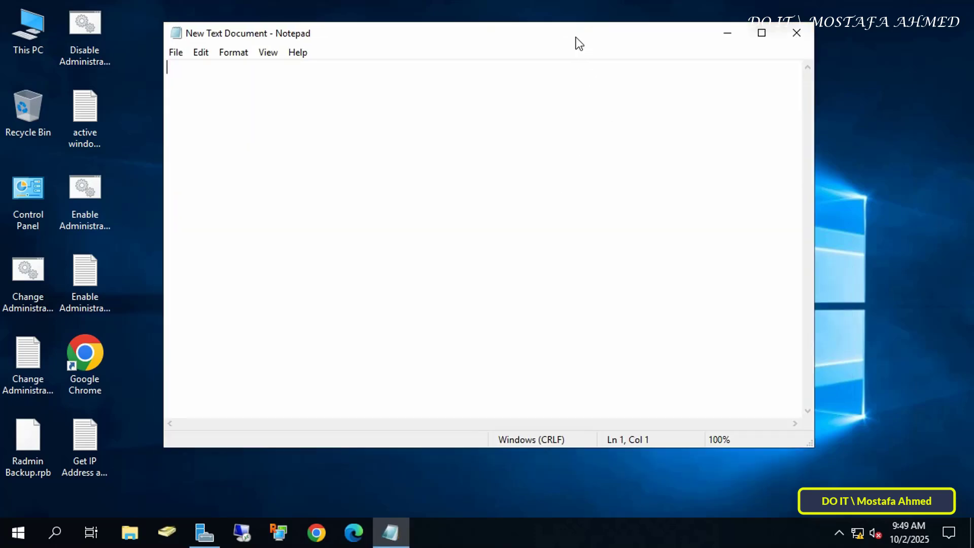
{"action": "type", "text": "net user SHNEW "}
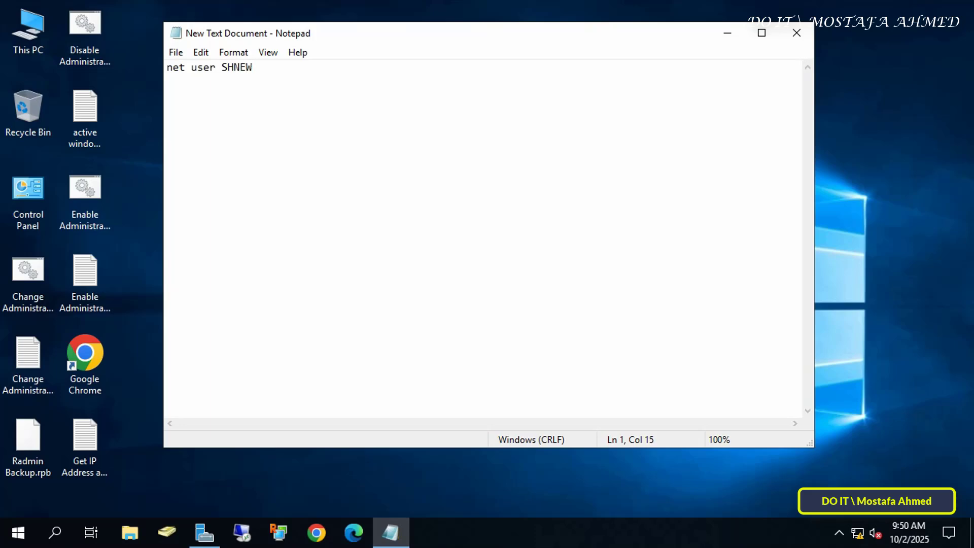
{"action": "type", "text": "ABc*123 /add"}
{"action": "key", "text": "Return"}
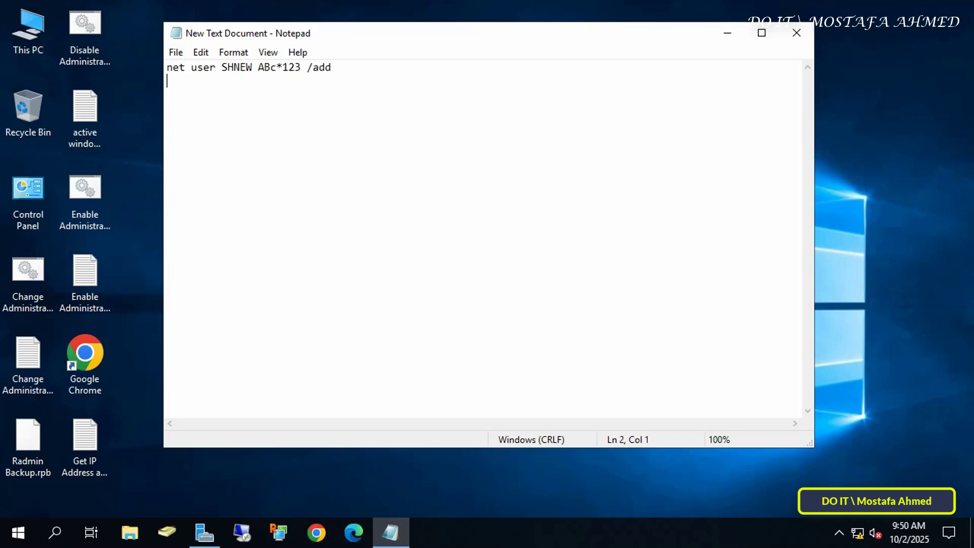
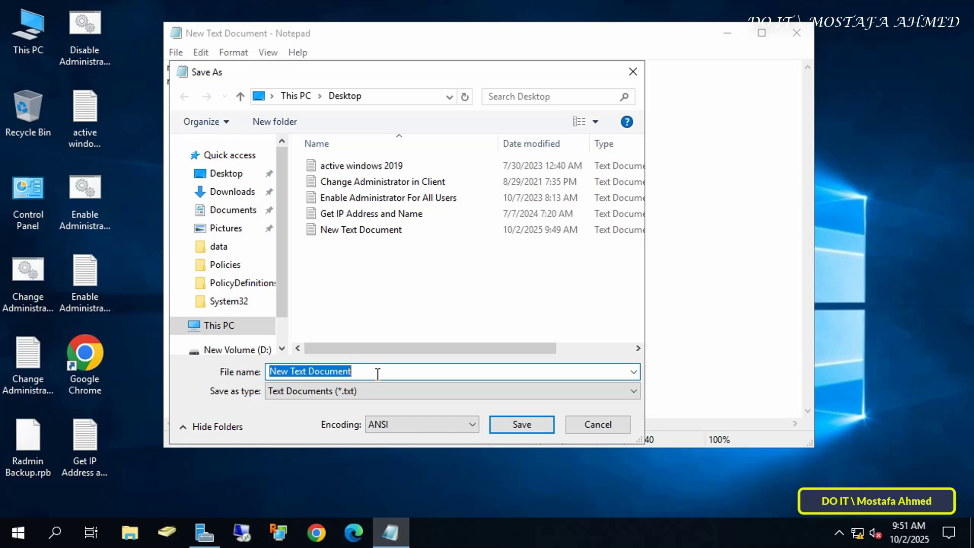
Step: Save the script as 'add new user.bat' with type All Files, close Notepad, and select the file
{"action": "type", "text": "add new us"}
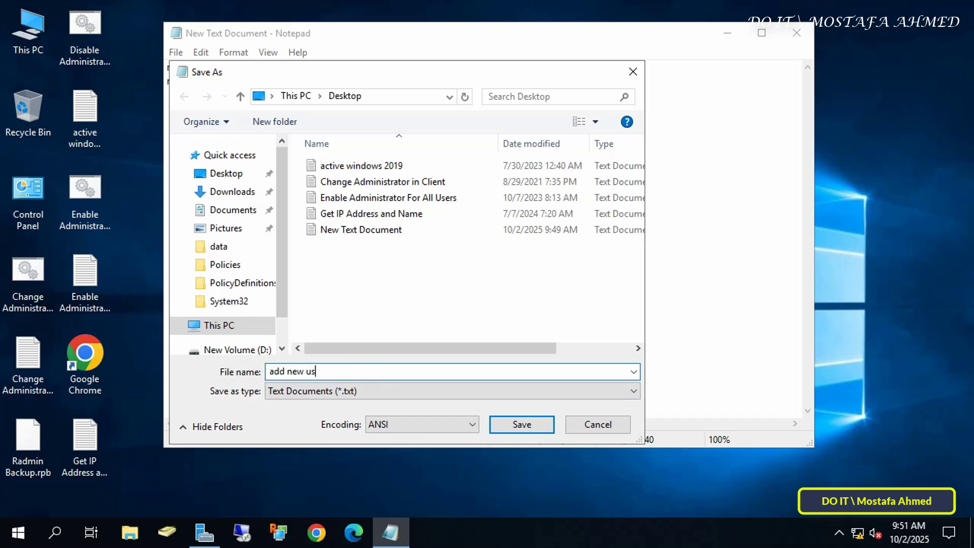
{"action": "type", "text": "er.bat"}
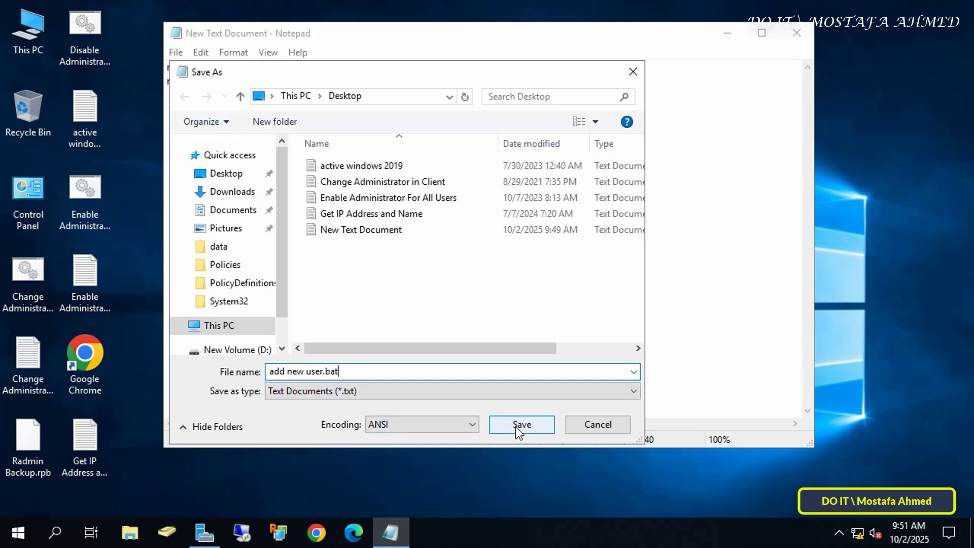
{"action": "left_click", "coordinate": [516, 395]}
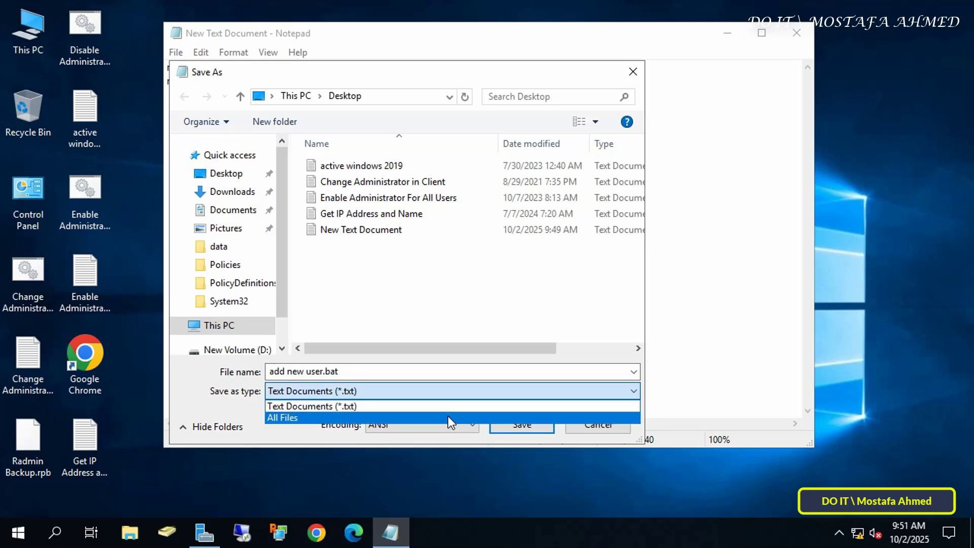
{"action": "left_click", "coordinate": [448, 419]}
{"action": "left_click", "coordinate": [510, 430]}
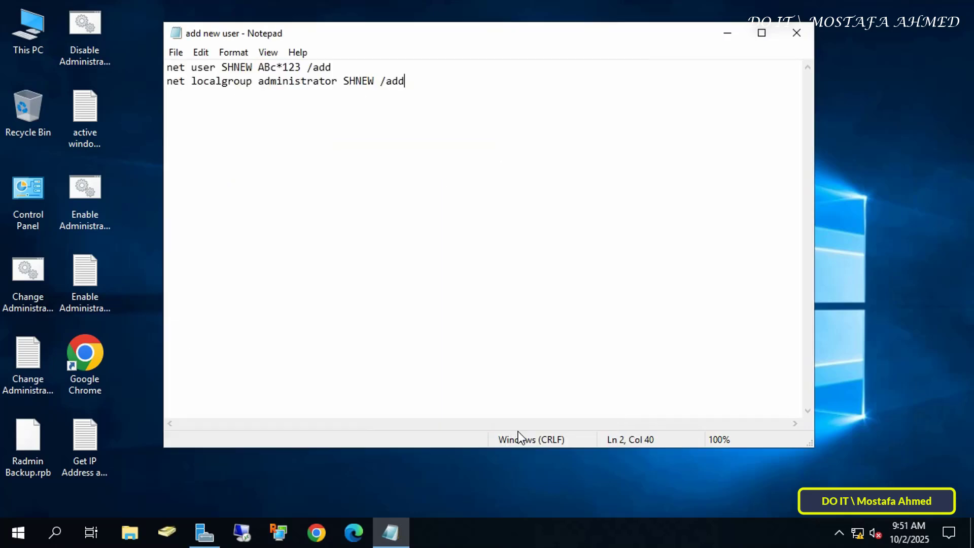
{"action": "left_click", "coordinate": [796, 37]}
{"action": "left_click", "coordinate": [151, 44]}
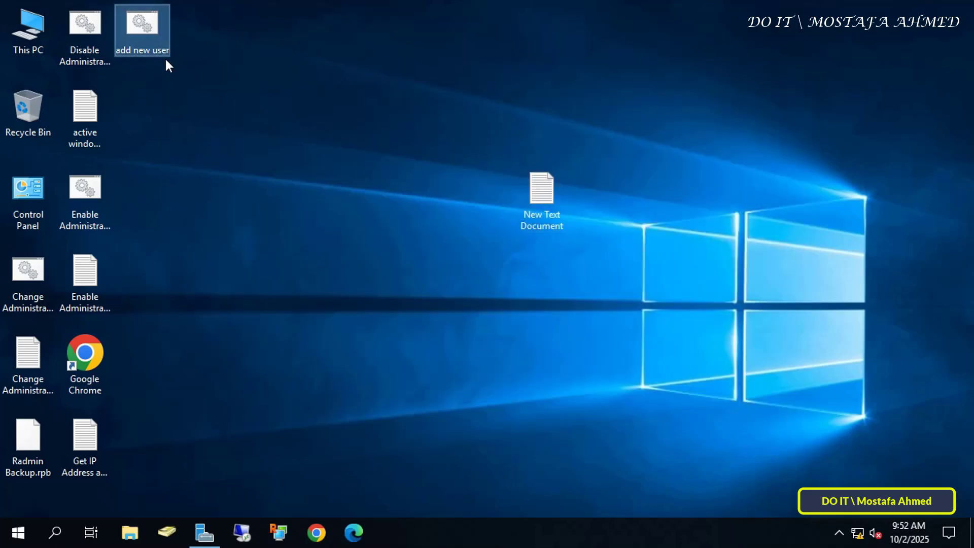
Step: Copy add new user.bat, maximize Server Manager, and launch Group Policy Management from Tools
{"action": "right_click", "coordinate": [143, 34]}
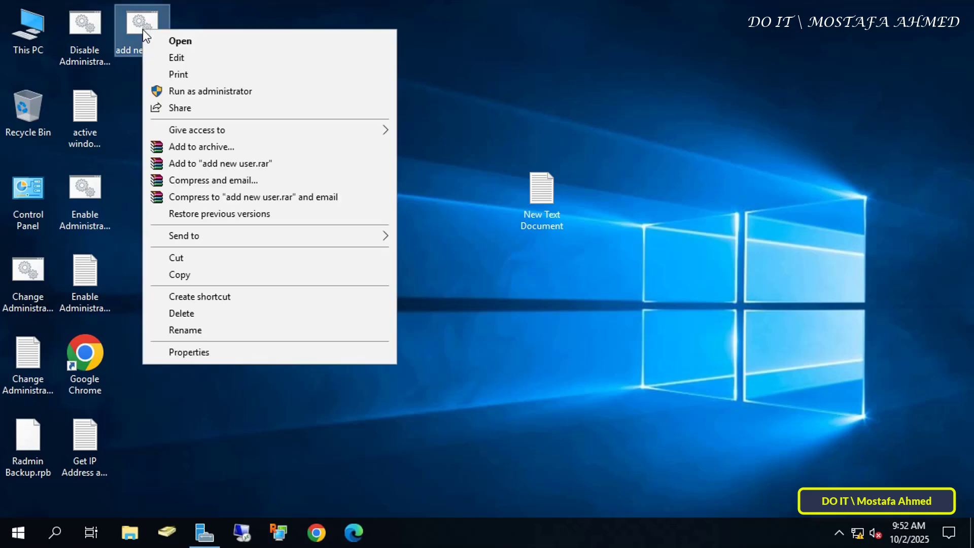
{"action": "left_click", "coordinate": [198, 280]}
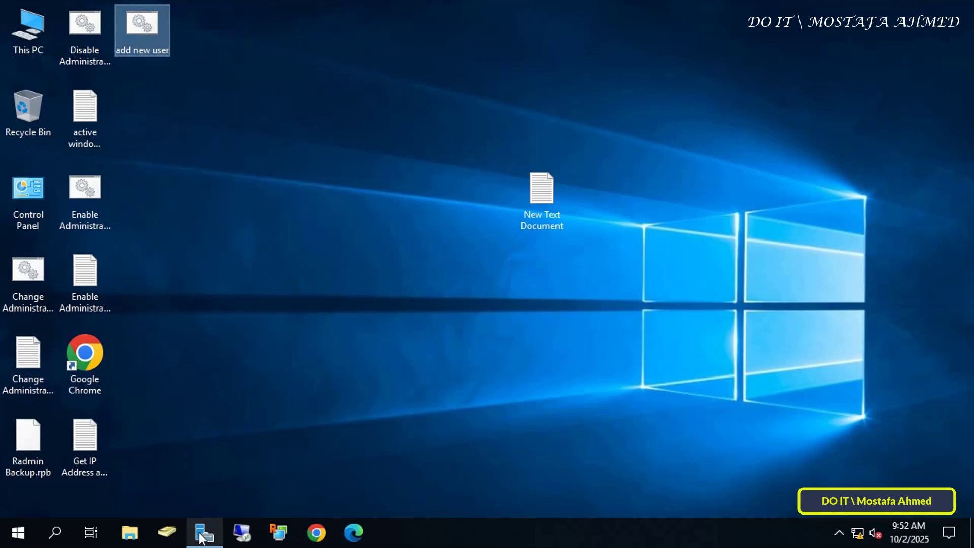
{"action": "left_click", "coordinate": [185, 459]}
{"action": "left_click", "coordinate": [718, 13]}
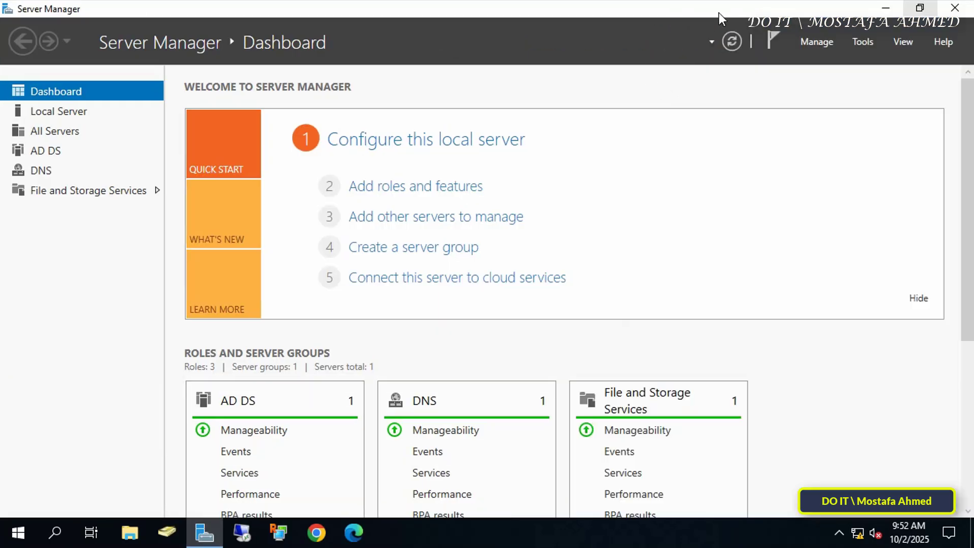
{"action": "left_click", "coordinate": [862, 41]}
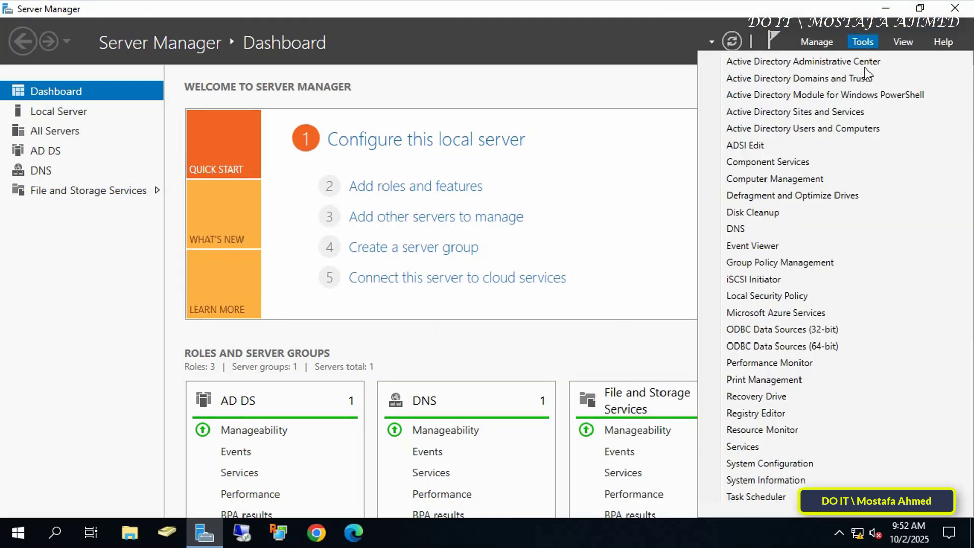
{"action": "left_click", "coordinate": [808, 265]}
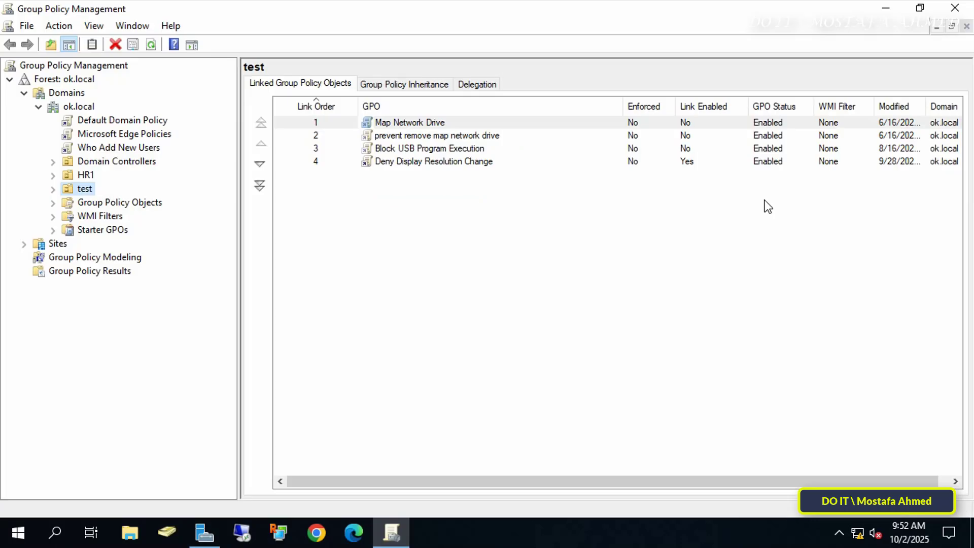
Step: Create a GPO named 'New User Add' in the domain and link it to the test OU
{"action": "right_click", "coordinate": [84, 189]}
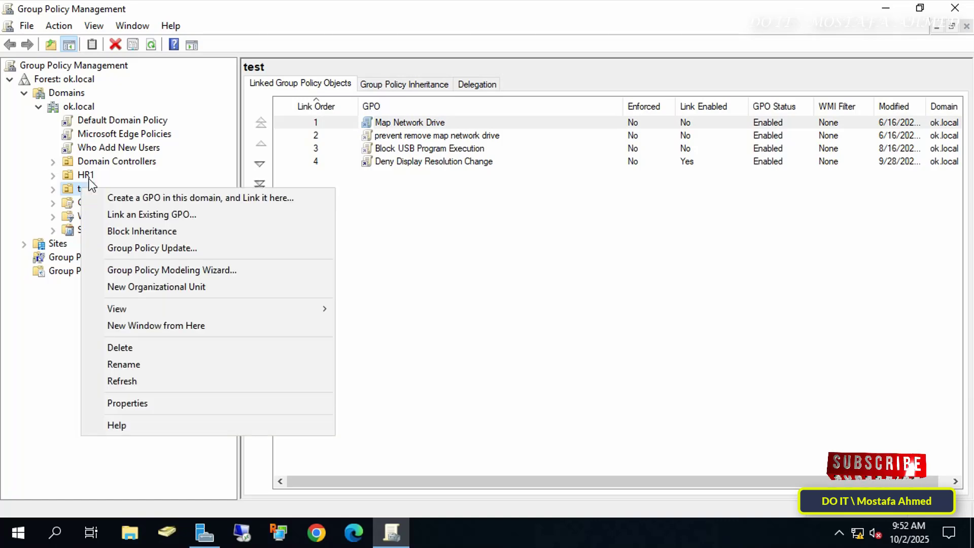
{"action": "left_click", "coordinate": [168, 213]}
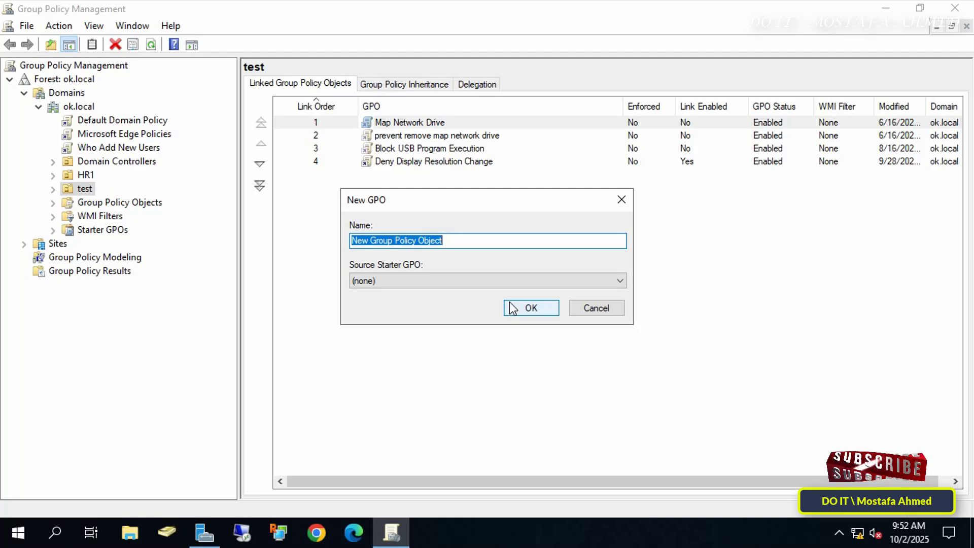
{"action": "type", "text": "New"}
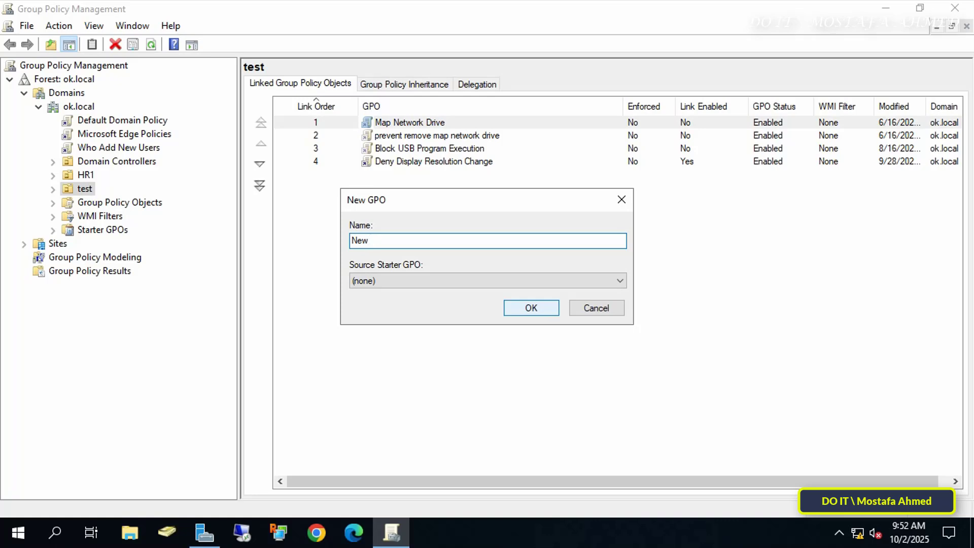
{"action": "type", "text": "User Add"}
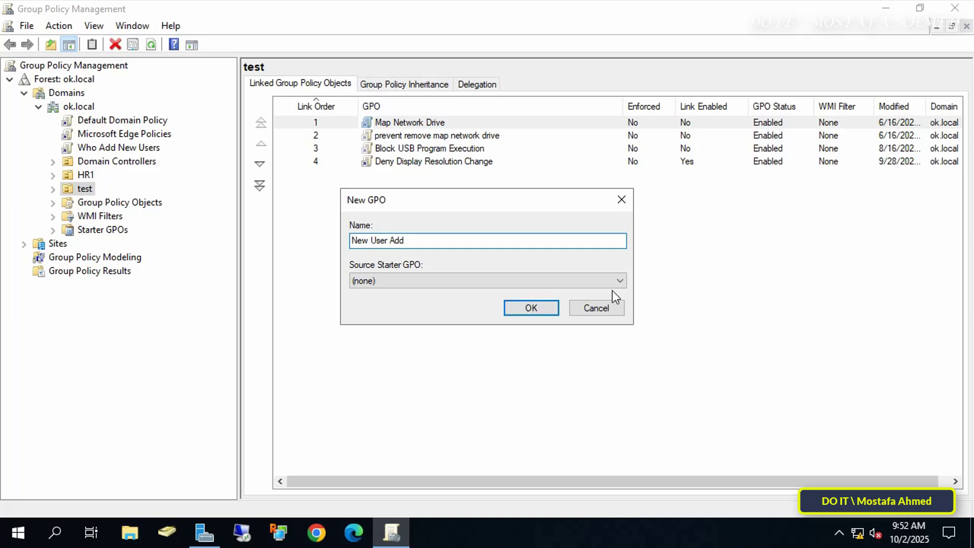
{"action": "left_click", "coordinate": [555, 308]}
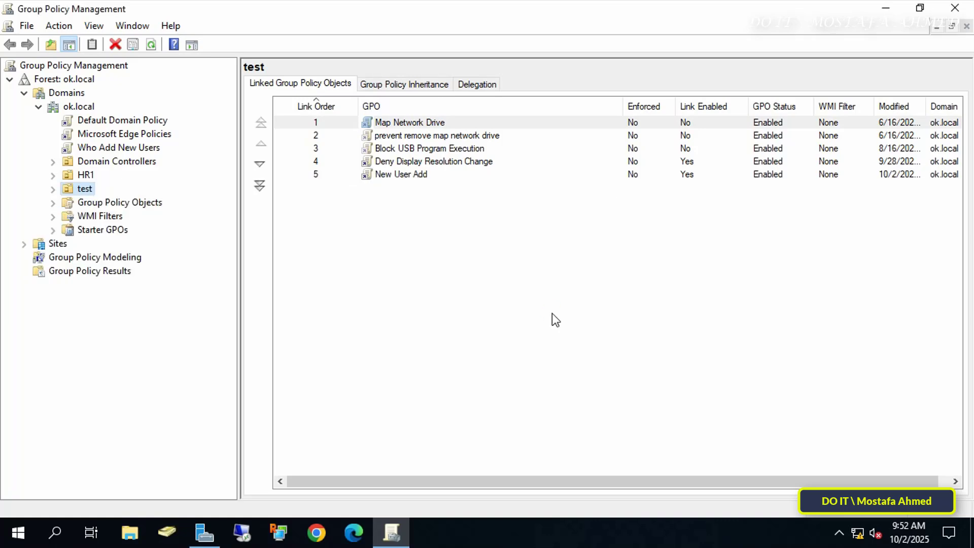
Step: Open the New User Add GPO for editing
{"action": "left_click", "coordinate": [400, 174]}
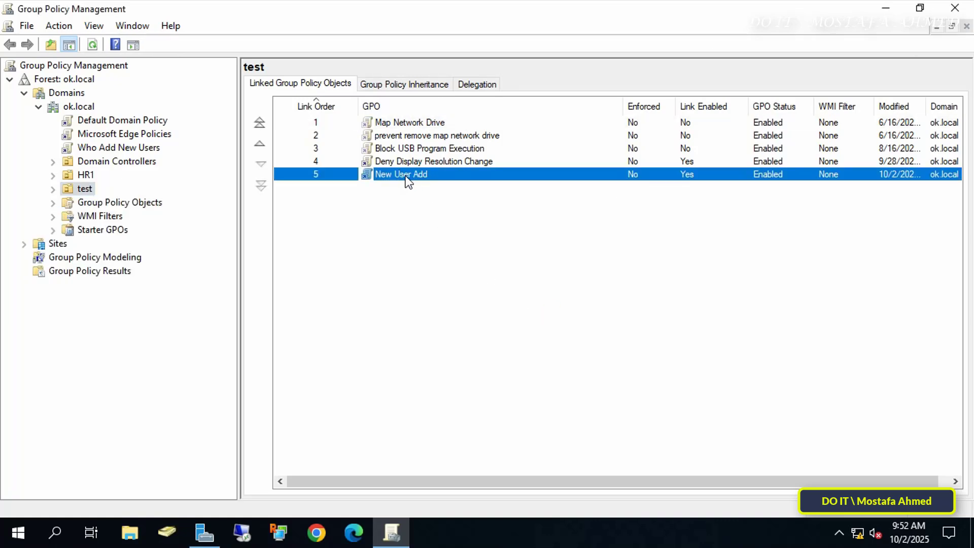
{"action": "right_click", "coordinate": [406, 176]}
{"action": "left_click", "coordinate": [434, 184]}
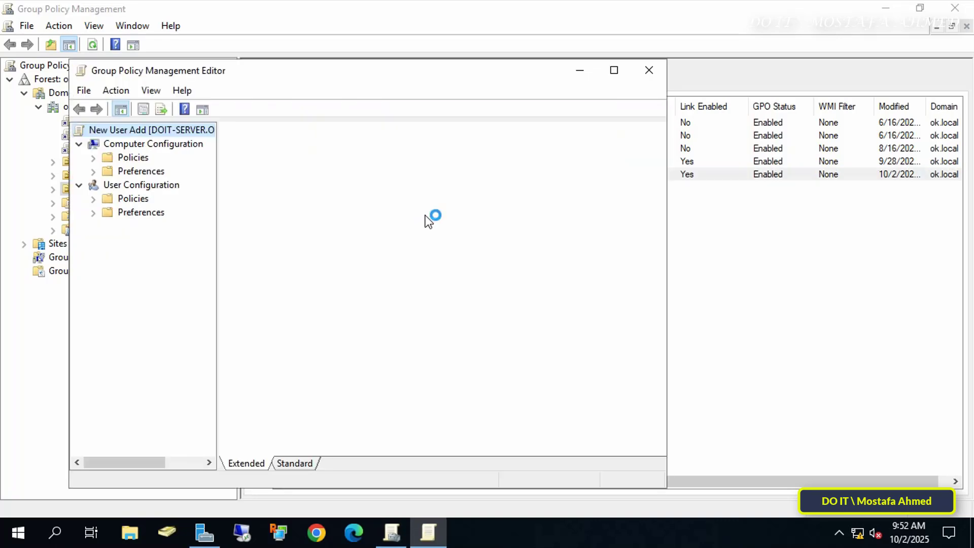
Step: Navigate to Computer Configuration > Policies > Windows Settings > Scripts in the maximized editor
{"action": "left_click", "coordinate": [612, 74]}
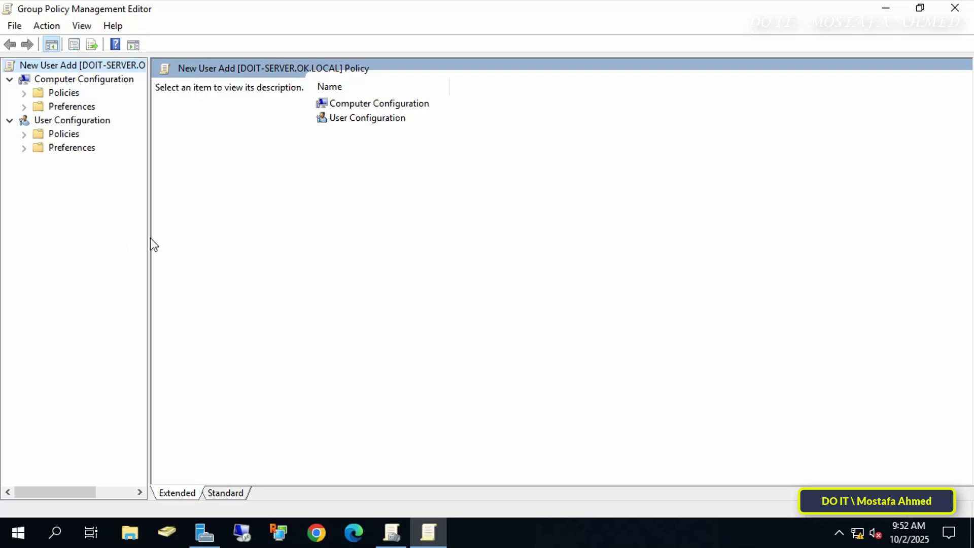
{"action": "left_click_drag", "start_coordinate": [149, 239], "coordinate": [272, 239]}
{"action": "left_click", "coordinate": [83, 80]}
{"action": "left_click", "coordinate": [56, 93]}
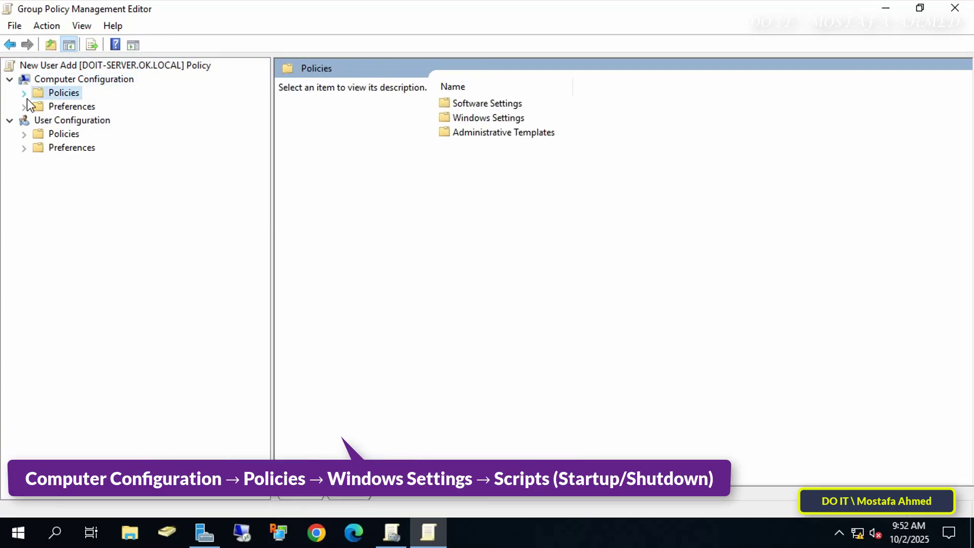
{"action": "left_click", "coordinate": [24, 92]}
{"action": "left_click", "coordinate": [50, 121]}
{"action": "left_click", "coordinate": [38, 120]}
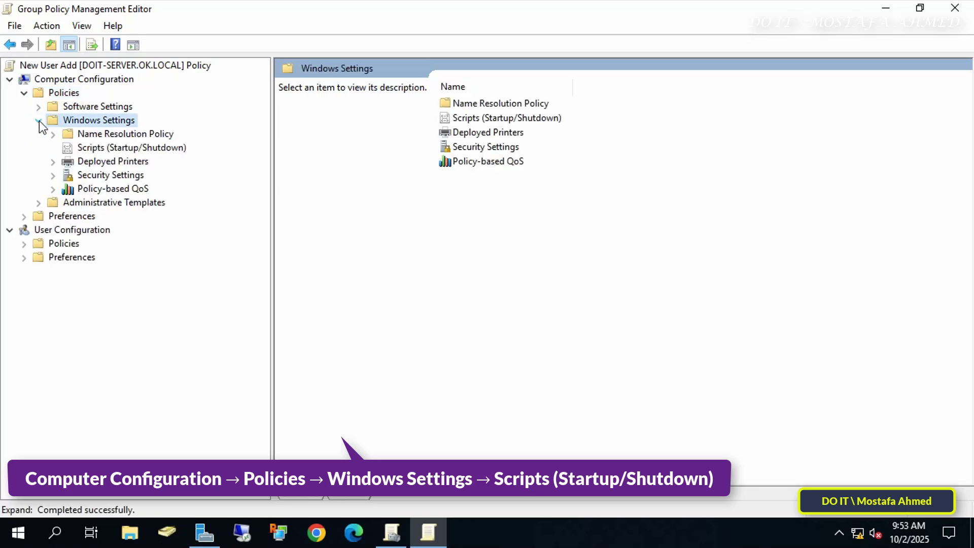
{"action": "left_click", "coordinate": [102, 148]}
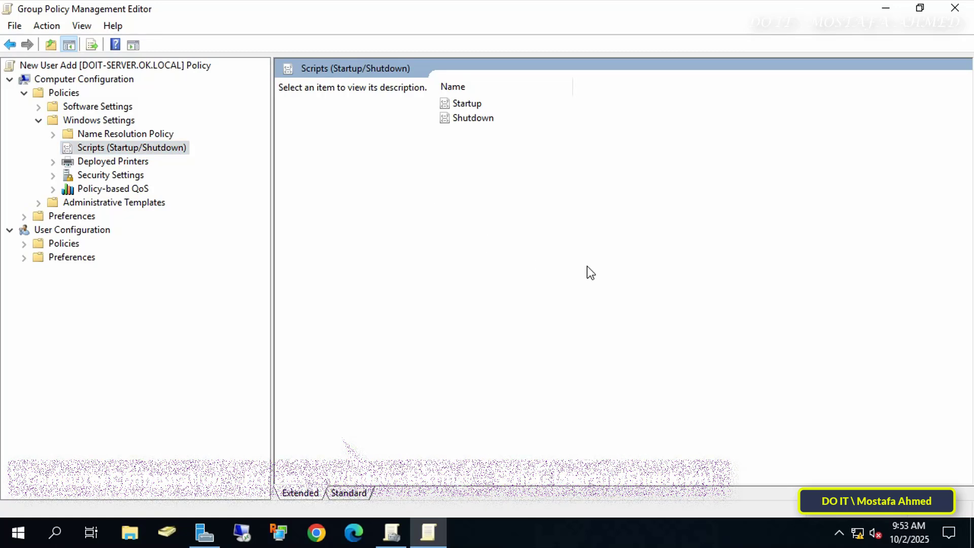
Step: Open Startup properties, choose to add a script, and browse to the GPO's Startup scripts folder
{"action": "left_click", "coordinate": [469, 104]}
{"action": "double_click", "coordinate": [471, 103]}
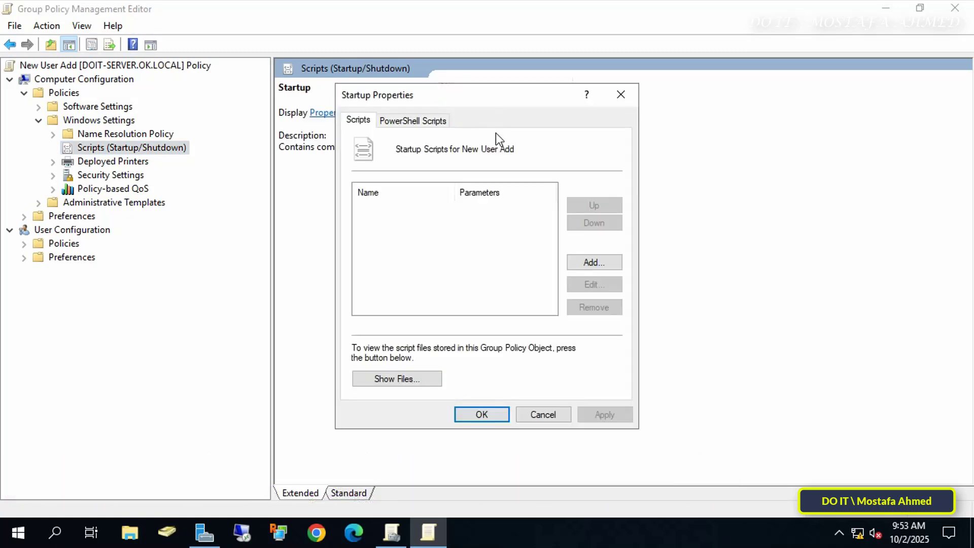
{"action": "left_click_drag", "start_coordinate": [515, 95], "coordinate": [525, 57]}
{"action": "left_click", "coordinate": [602, 226]}
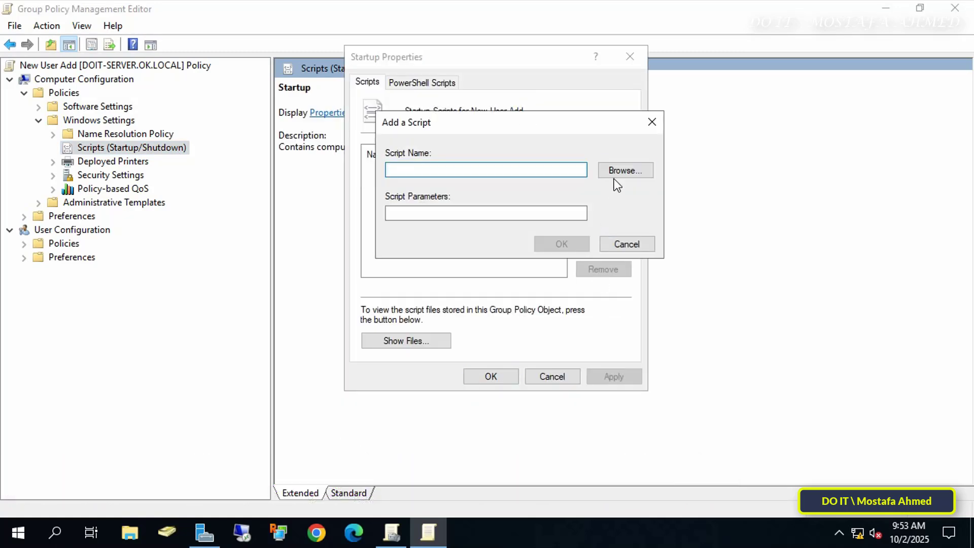
{"action": "left_click", "coordinate": [626, 170]}
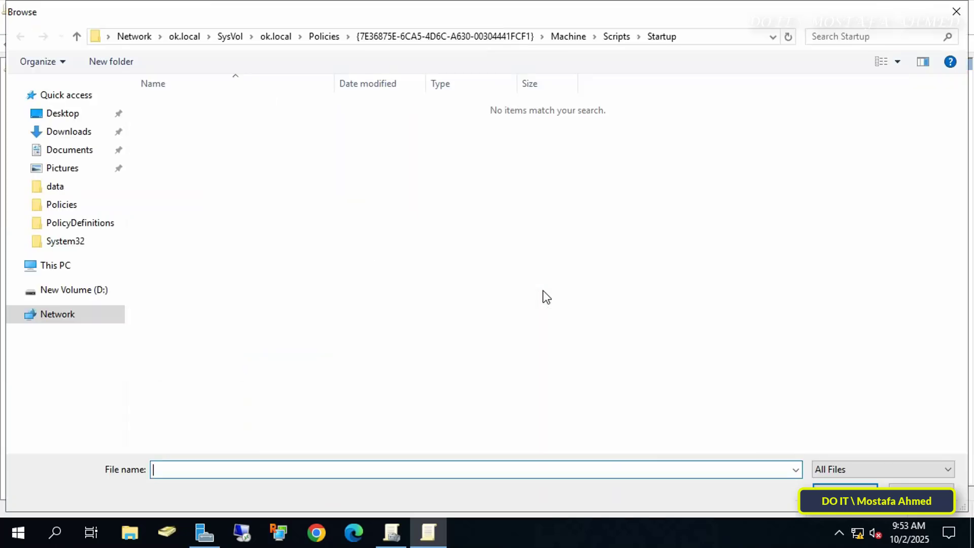
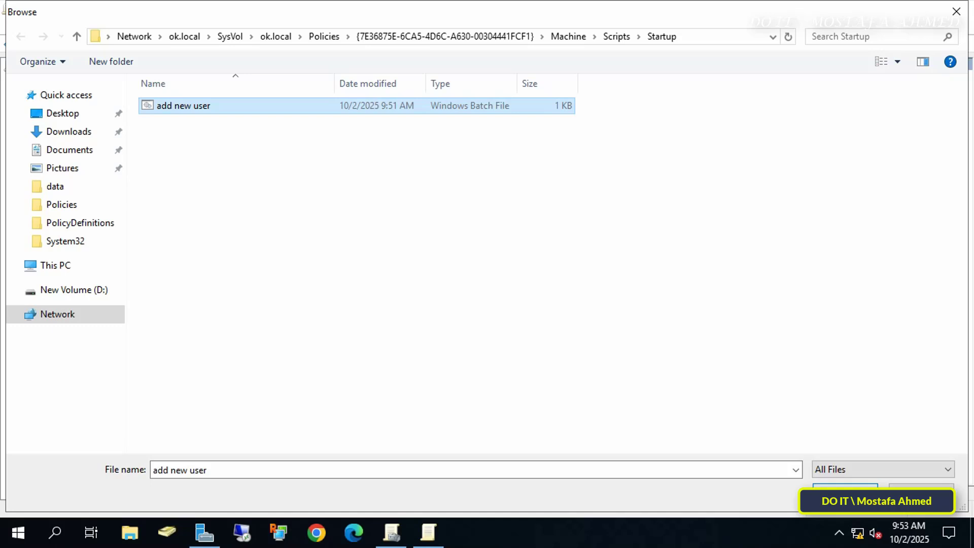
Step: Add 'add new user.bat' as the New User Add startup script, apply it, and close the editor
{"action": "left_click", "coordinate": [845, 493]}
{"action": "left_click", "coordinate": [576, 249]}
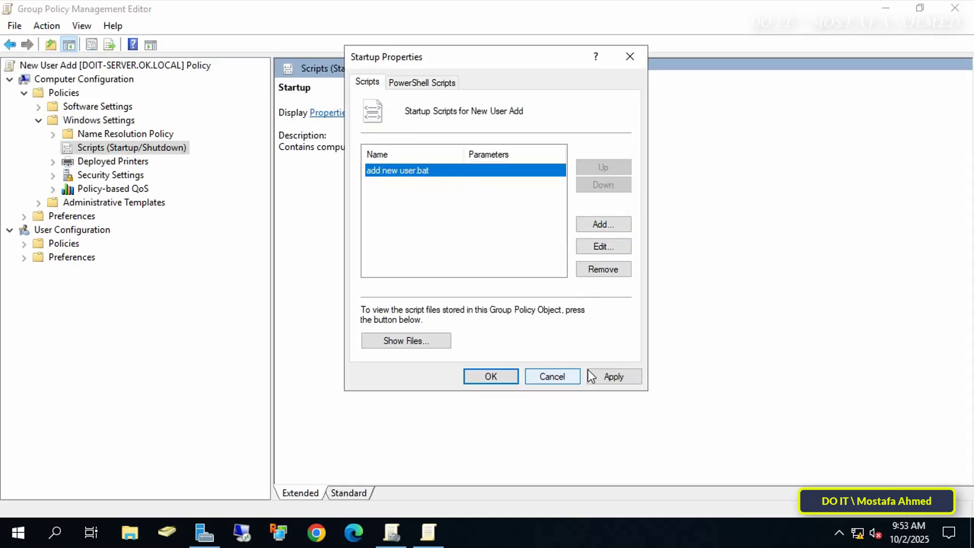
{"action": "left_click", "coordinate": [603, 379]}
{"action": "left_click", "coordinate": [503, 377]}
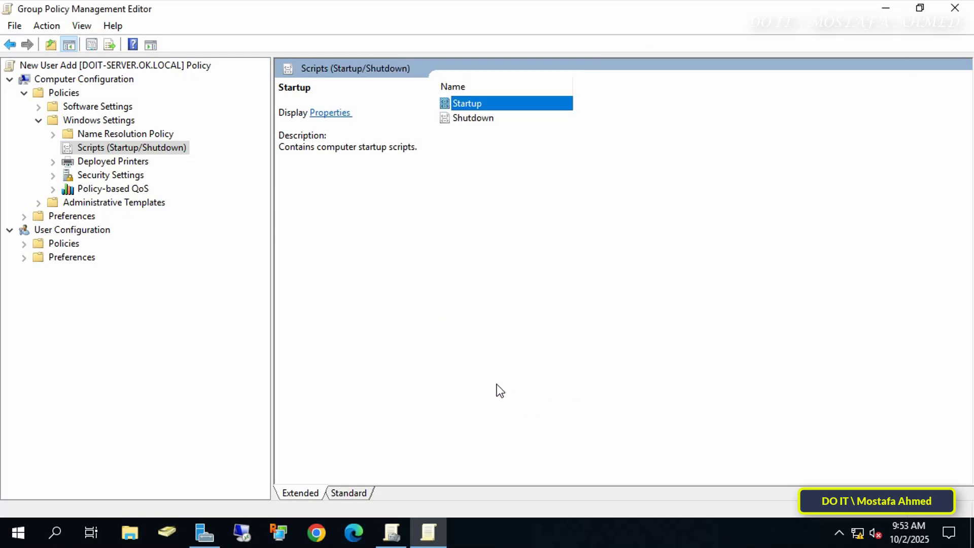
{"action": "left_click", "coordinate": [955, 7]}
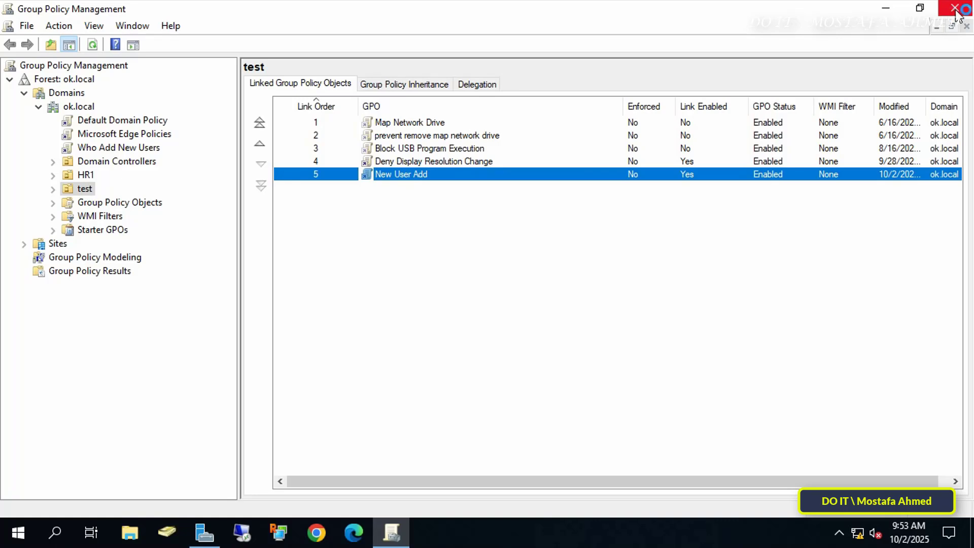
Step: Close Group Policy Management, minimize Server Manager, and launch a Command Prompt via Run 'cmd'
{"action": "left_click", "coordinate": [955, 7]}
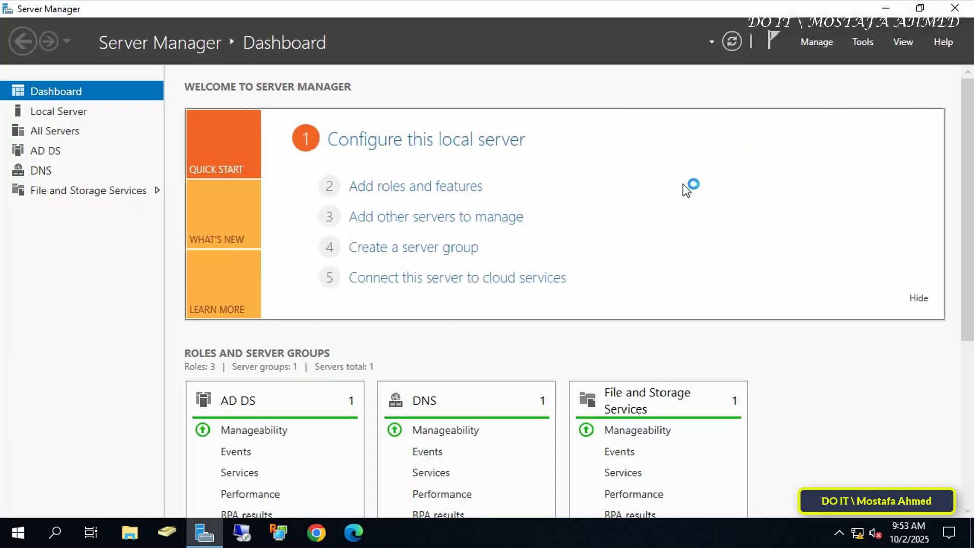
{"action": "left_click", "coordinate": [886, 9]}
{"action": "key", "text": "super+r"}
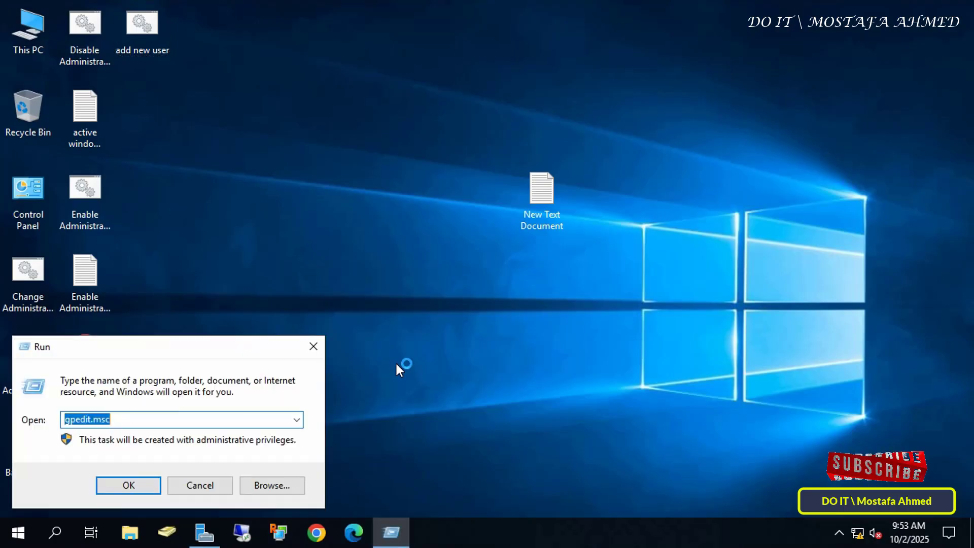
{"action": "type", "text": "cmd"}
{"action": "key", "text": "Return"}
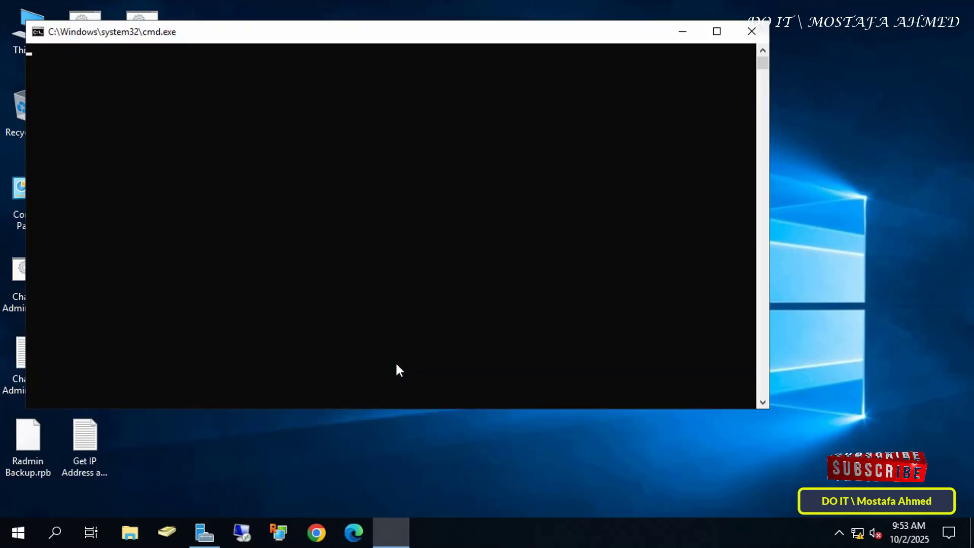
Step: Run 'gpupdate /force' on the server until both policy updates succeed, then close the window
{"action": "type", "text": "gpupdate"}
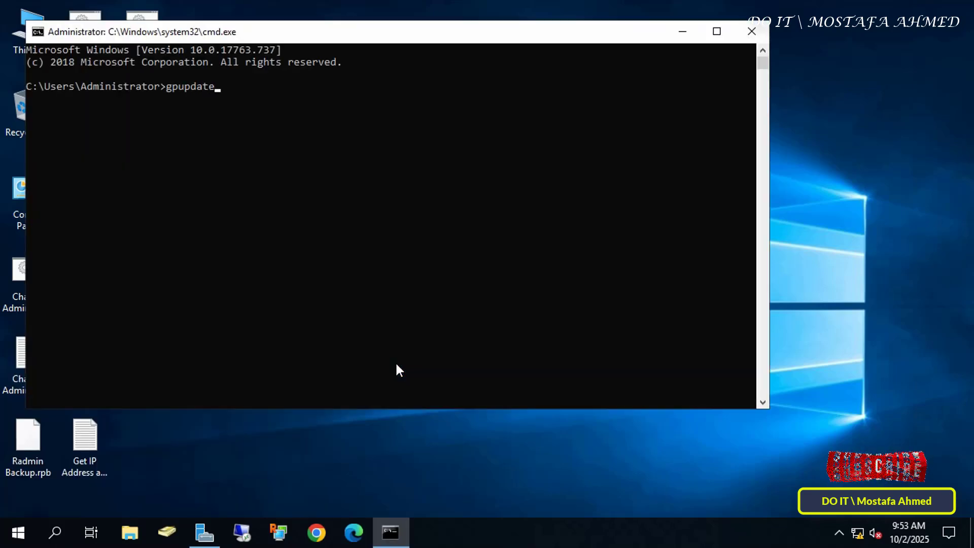
{"action": "type", "text": " /force"}
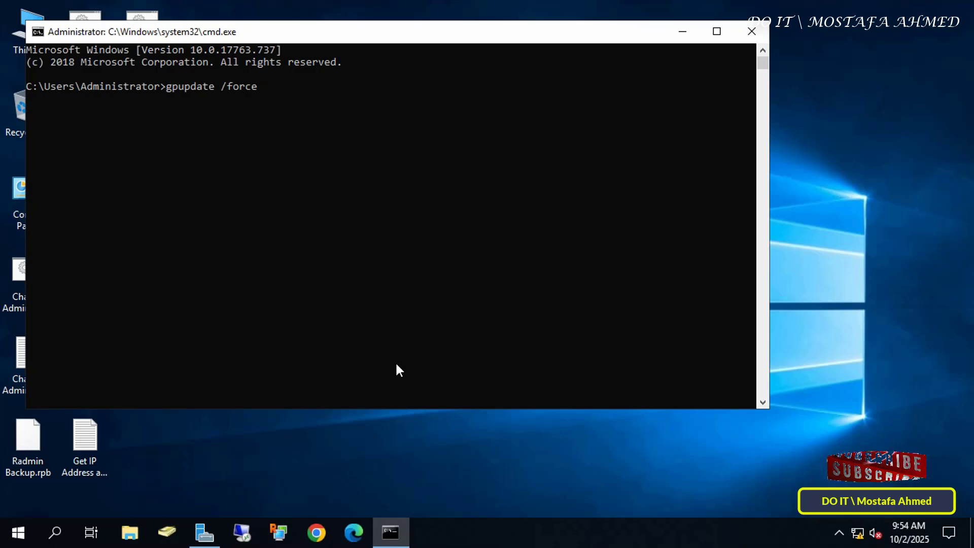
{"action": "key", "text": "Return"}
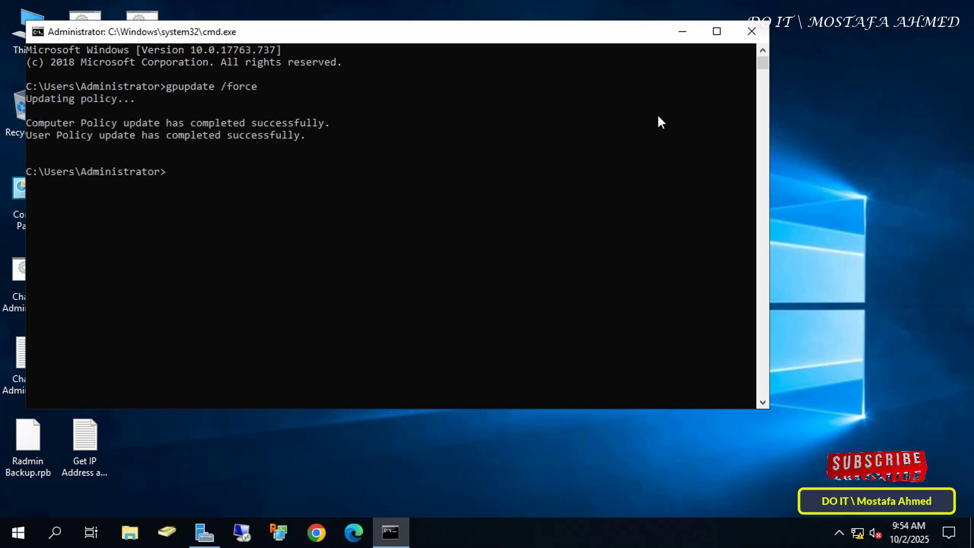
{"action": "left_click", "coordinate": [752, 33]}
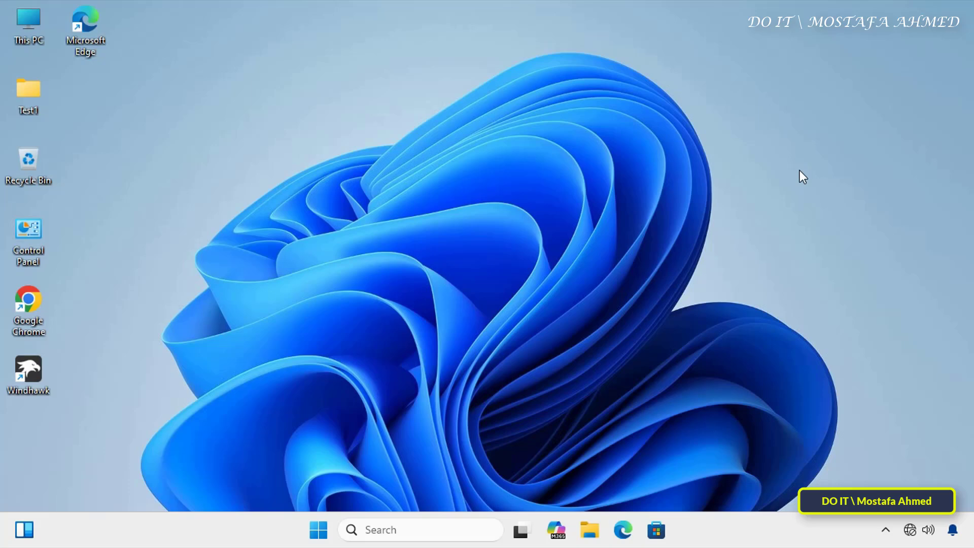
Step: On the Windows 11 client, run 'gpupdate /force' in a Command Prompt launched via Run 'cmd'
{"action": "key", "text": "super+r"}
{"action": "type", "text": "cmd"}
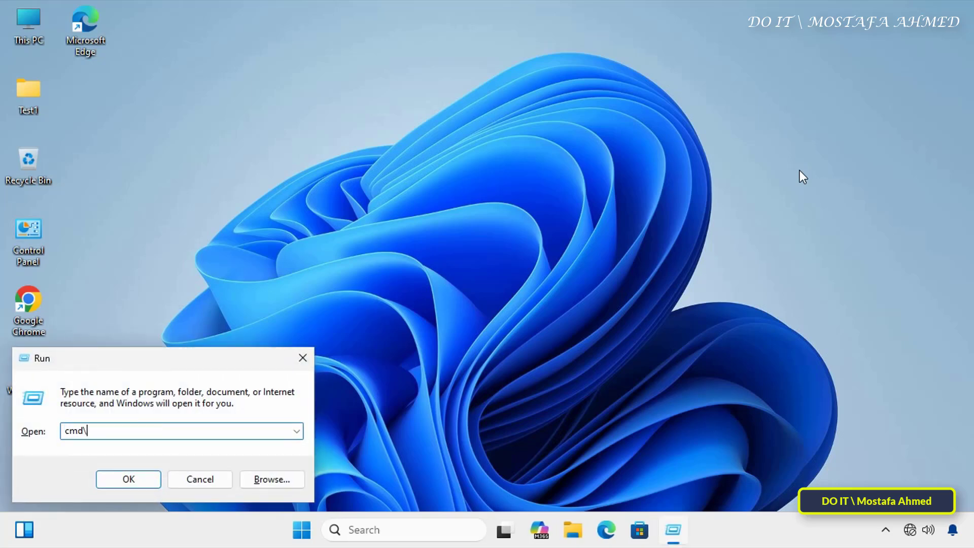
{"action": "key", "text": "Return"}
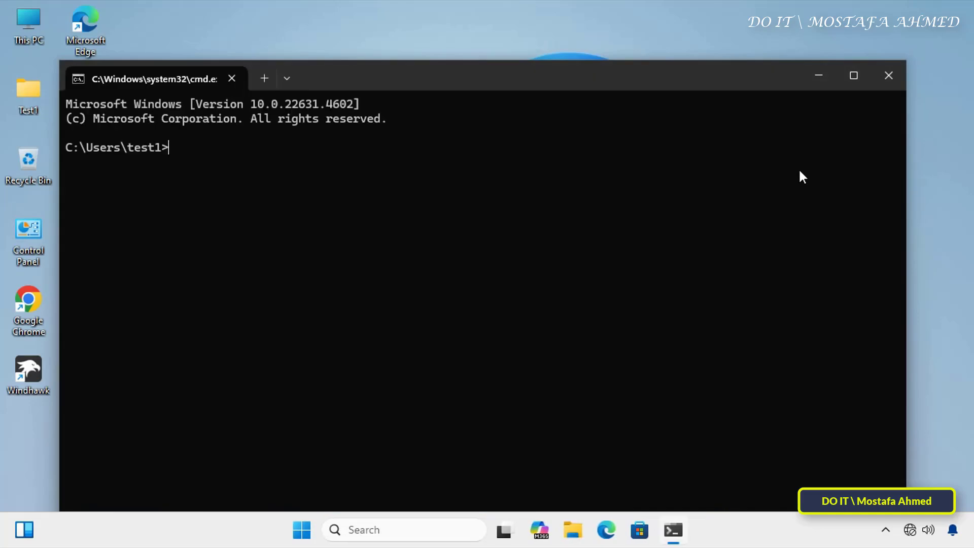
{"action": "type", "text": "gpupdate /force"}
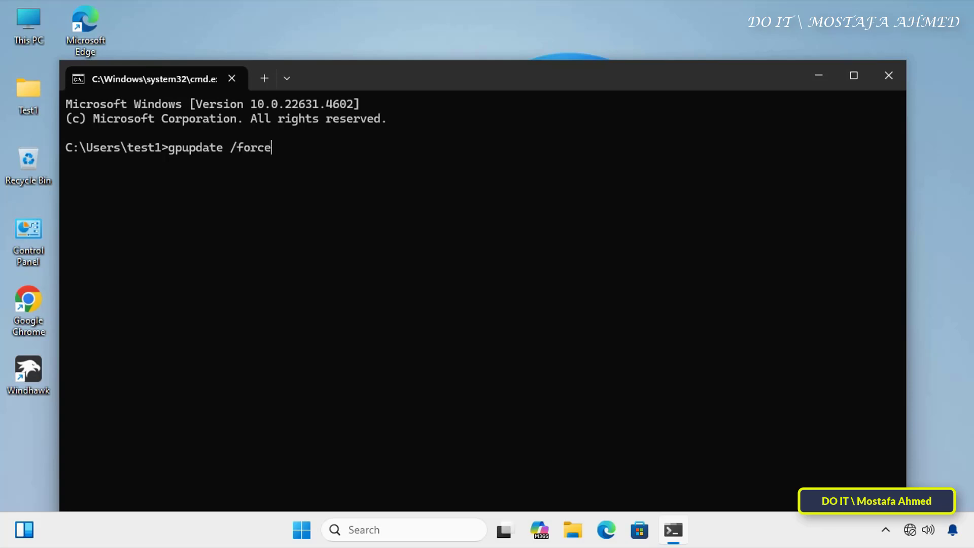
{"action": "key", "text": "Return"}
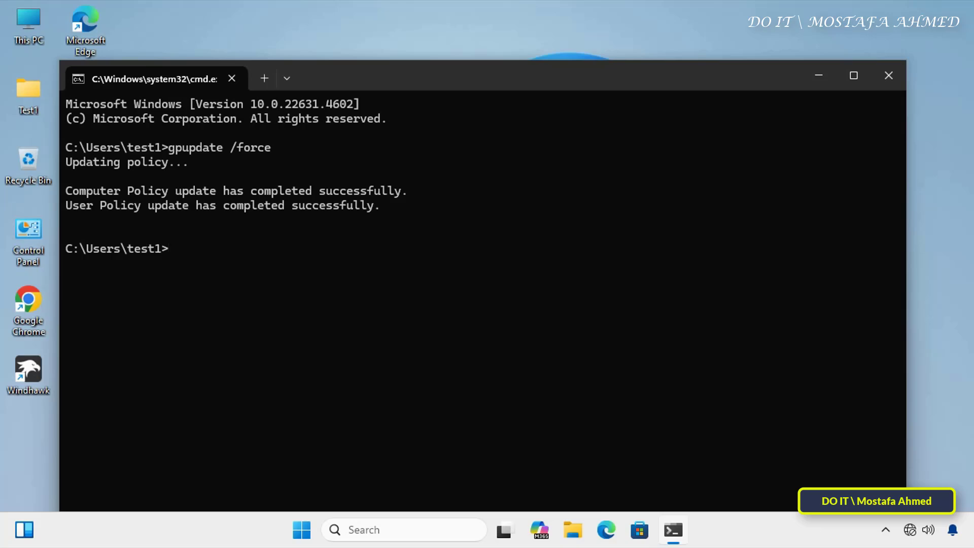
Step: Close the Command Prompt and open Computer Management from This PC's Manage option
{"action": "left_click", "coordinate": [888, 76]}
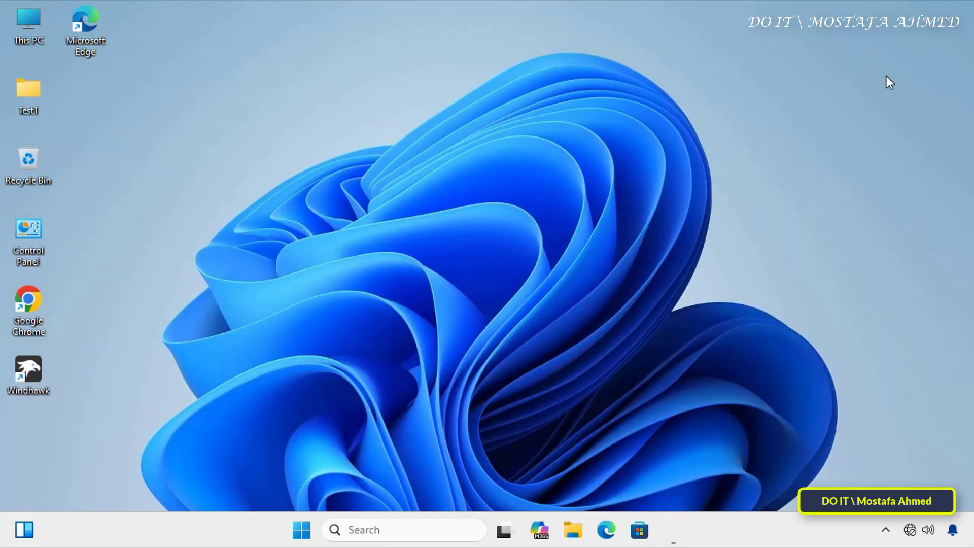
{"action": "right_click", "coordinate": [31, 27]}
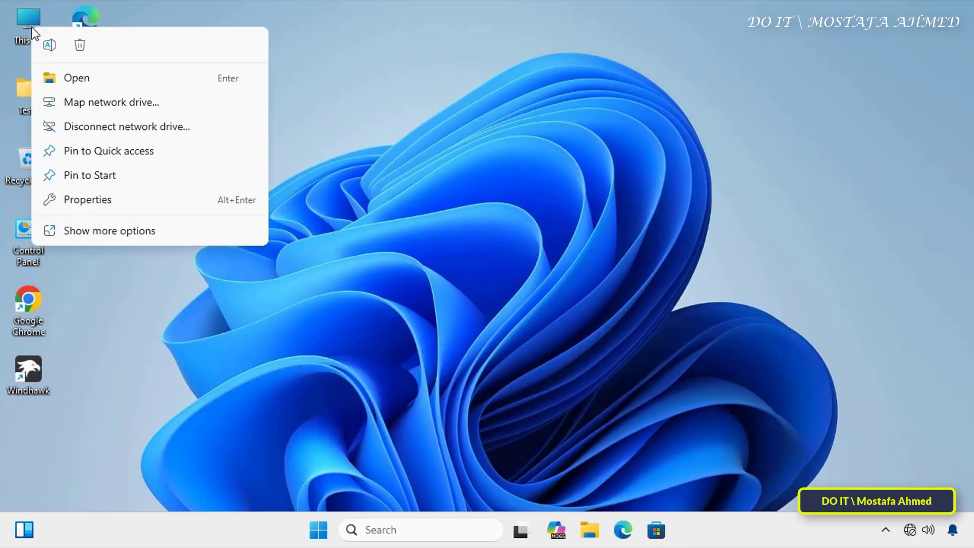
{"action": "left_click", "coordinate": [96, 232]}
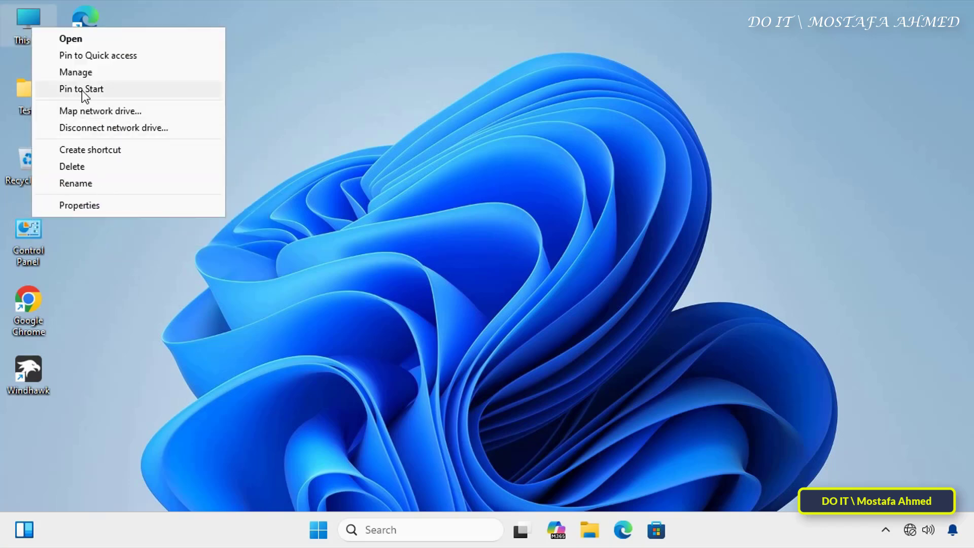
{"action": "left_click", "coordinate": [79, 75]}
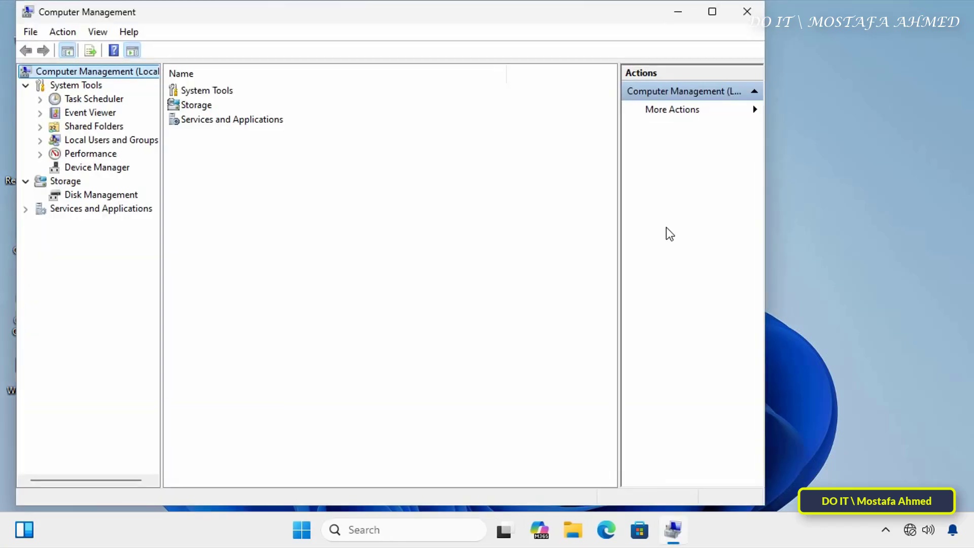
Step: Expand Local Users and Groups > Users and select the new SHNEW account
{"action": "left_click", "coordinate": [106, 143]}
{"action": "double_click", "coordinate": [100, 143]}
{"action": "left_click", "coordinate": [88, 155]}
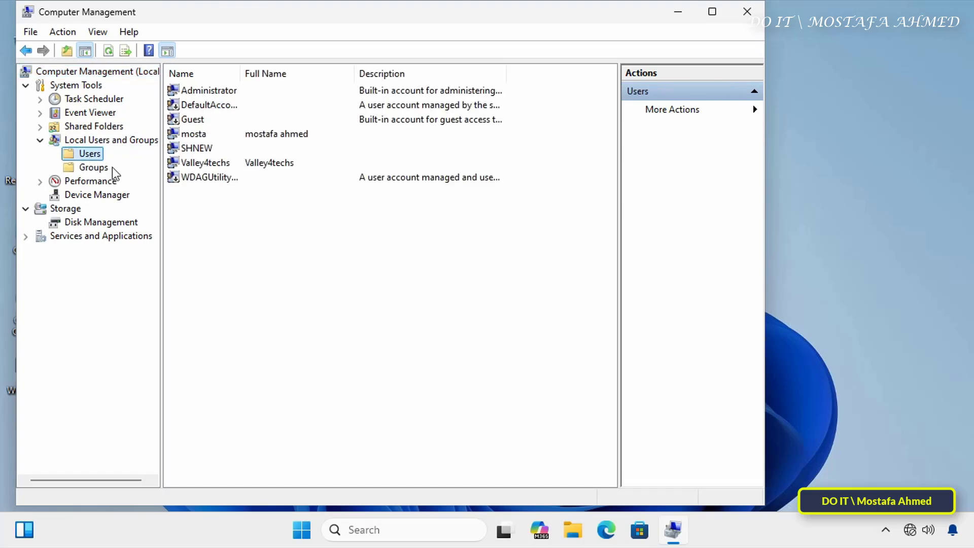
{"action": "left_click", "coordinate": [202, 148]}
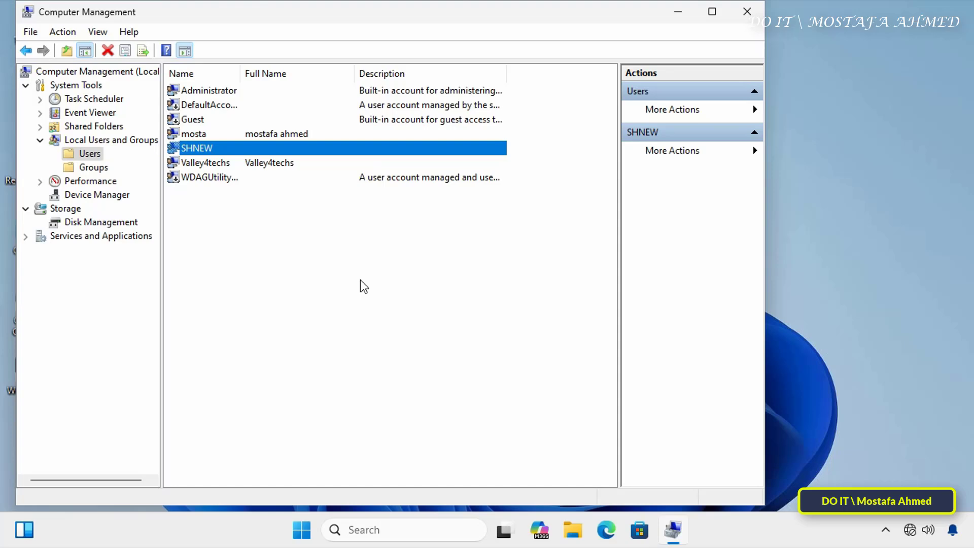